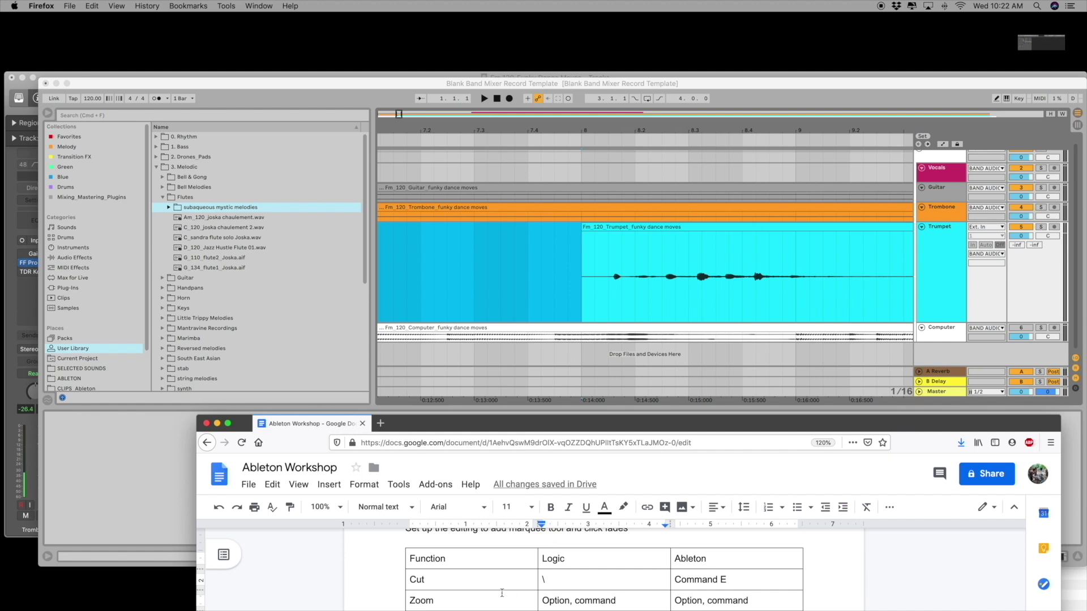
Bring the Ableton Live session window in front of Firefox
{"action": "left_click", "coordinate": [560, 270]}
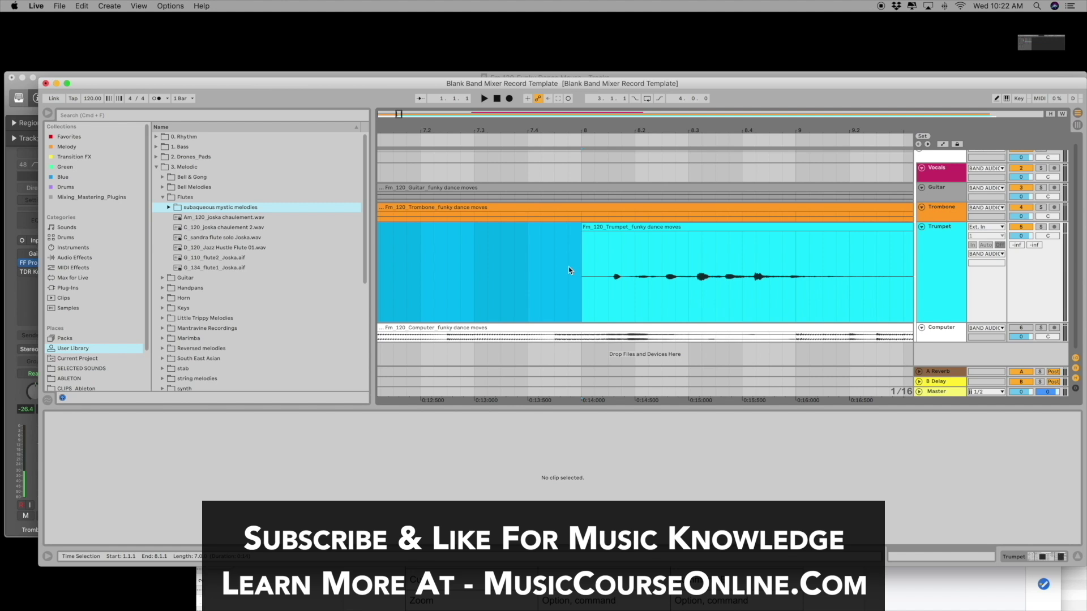
{"action": "scroll", "coordinate": [568, 267], "scroll_direction": "up", "scroll_amount": 5, "text": "alt"}
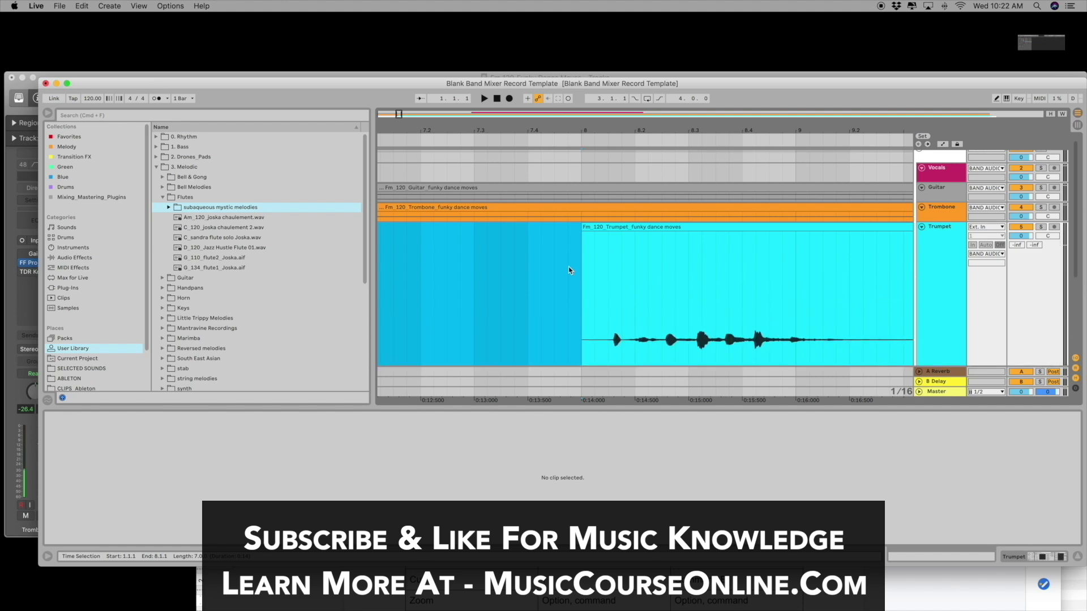
{"action": "scroll", "coordinate": [568, 267], "scroll_direction": "down", "scroll_amount": 3, "text": "alt"}
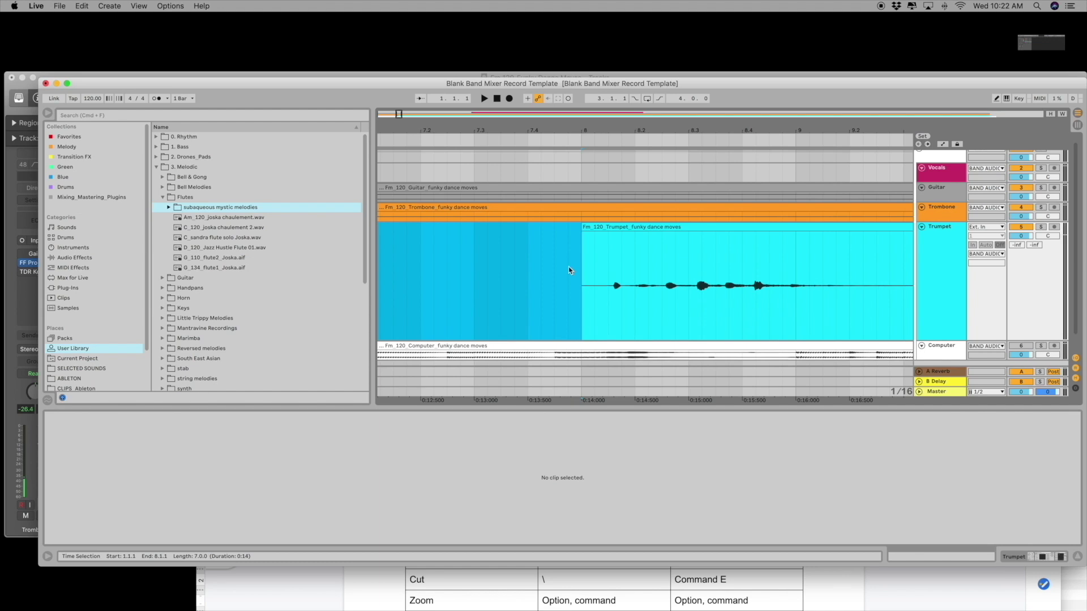
{"action": "scroll", "coordinate": [568, 267], "scroll_direction": "down", "scroll_amount": 2, "text": "alt"}
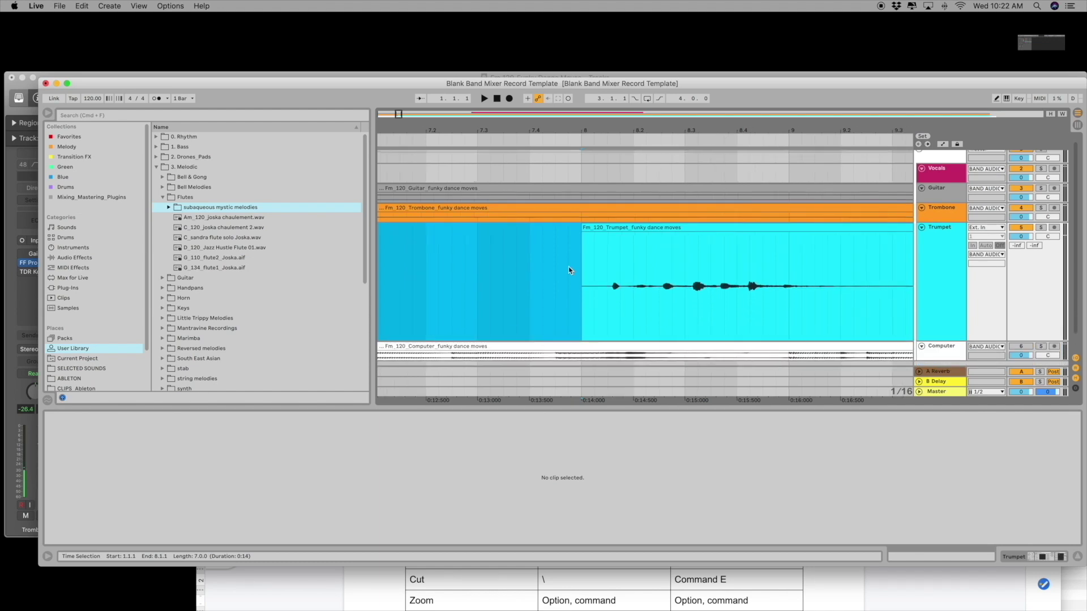
{"action": "scroll", "coordinate": [568, 267], "scroll_direction": "down", "scroll_amount": 3, "text": "ctrl"}
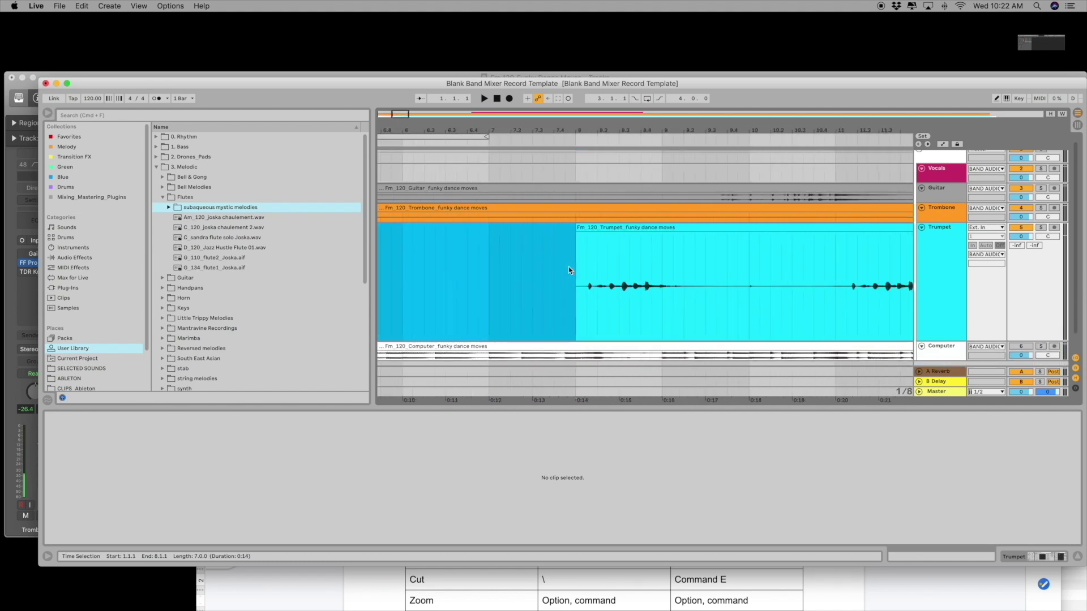
{"action": "scroll", "coordinate": [569, 267], "scroll_direction": "down", "scroll_amount": 3, "text": "ctrl"}
{"action": "scroll", "coordinate": [568, 266], "scroll_direction": "down", "scroll_amount": 3, "text": "ctrl"}
{"action": "scroll", "coordinate": [568, 267], "scroll_direction": "down", "scroll_amount": 3, "text": "ctrl"}
{"action": "scroll", "coordinate": [568, 266], "scroll_direction": "down", "scroll_amount": 3, "text": "ctrl"}
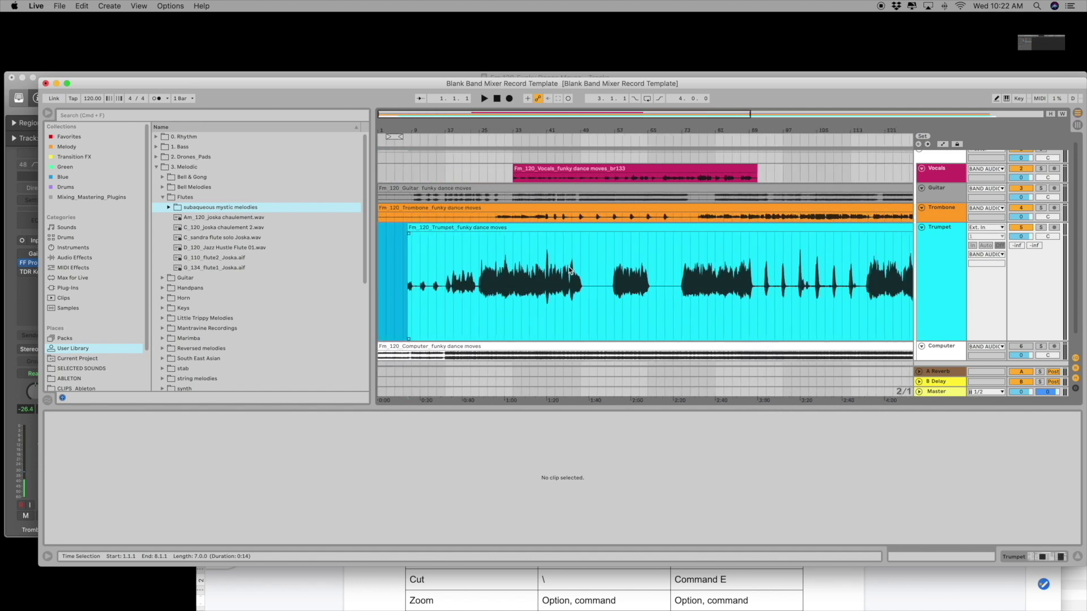
{"action": "scroll", "coordinate": [571, 271], "scroll_direction": "down", "scroll_amount": 3, "text": "ctrl"}
Open the Trumpet clip's details and zoom the arrangement to fit it with Z
{"action": "double_click", "coordinate": [485, 243]}
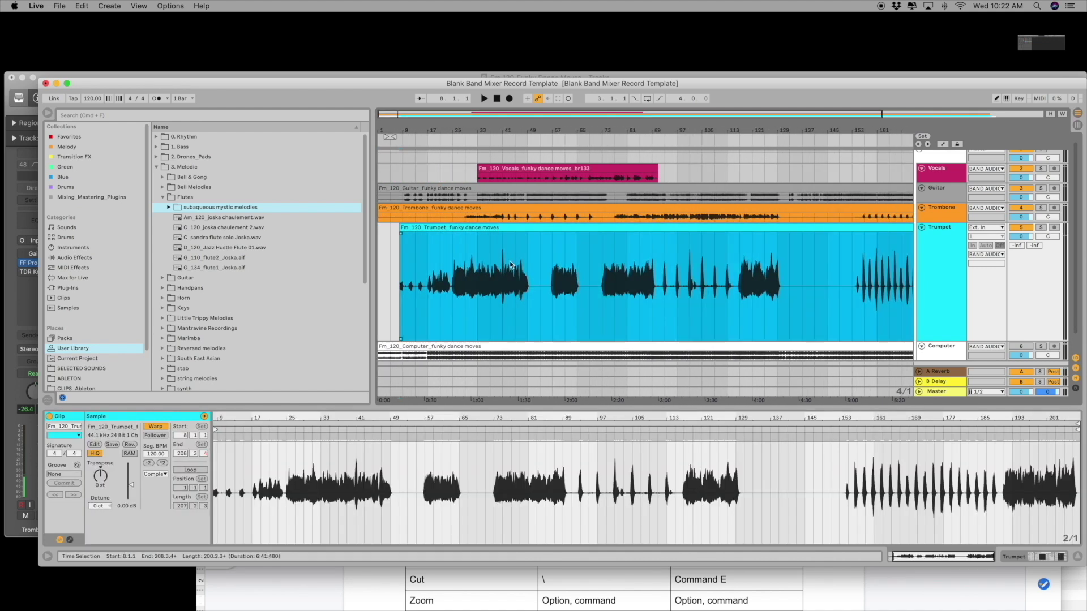
{"action": "key", "text": "z"}
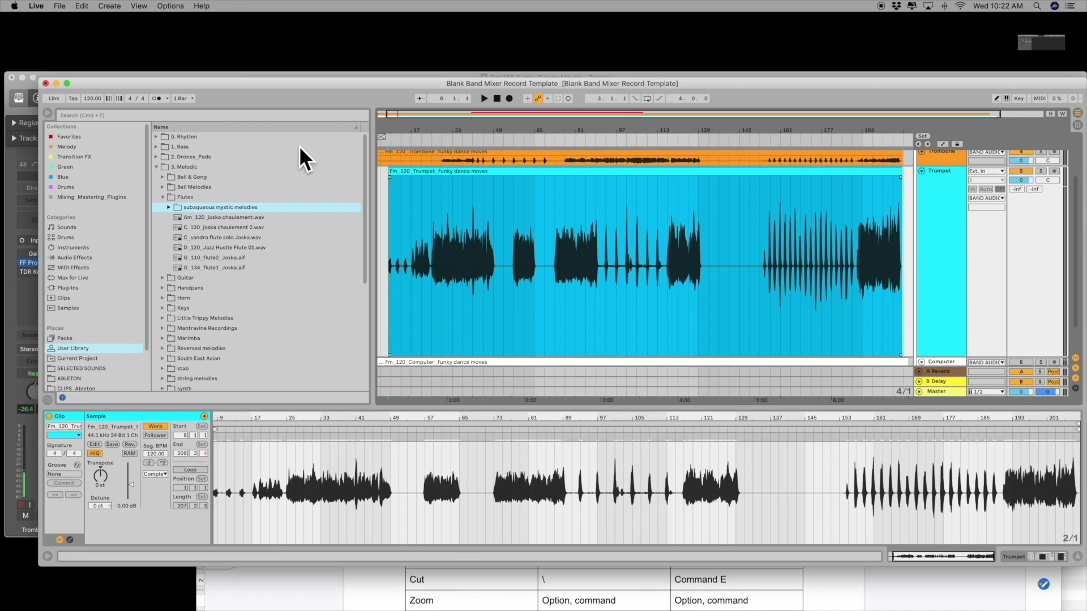
Append ', Z' to the Ableton and Logic Zoom cells so both read 'Option, command, Z'
{"action": "left_click", "coordinate": [620, 601]}
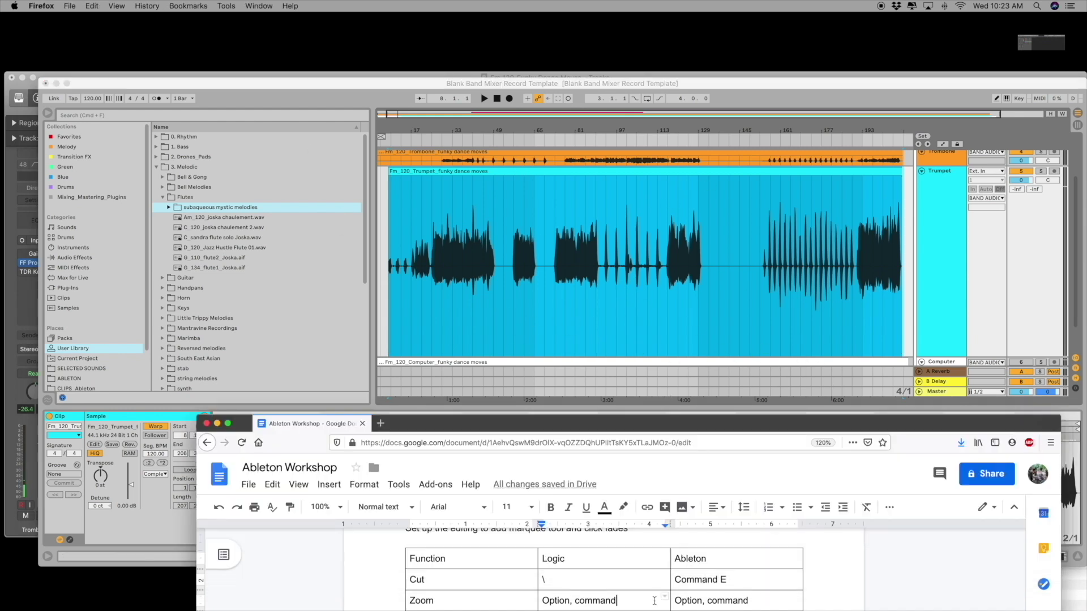
{"action": "left_click", "coordinate": [762, 600]}
{"action": "type", "text": ", Z"}
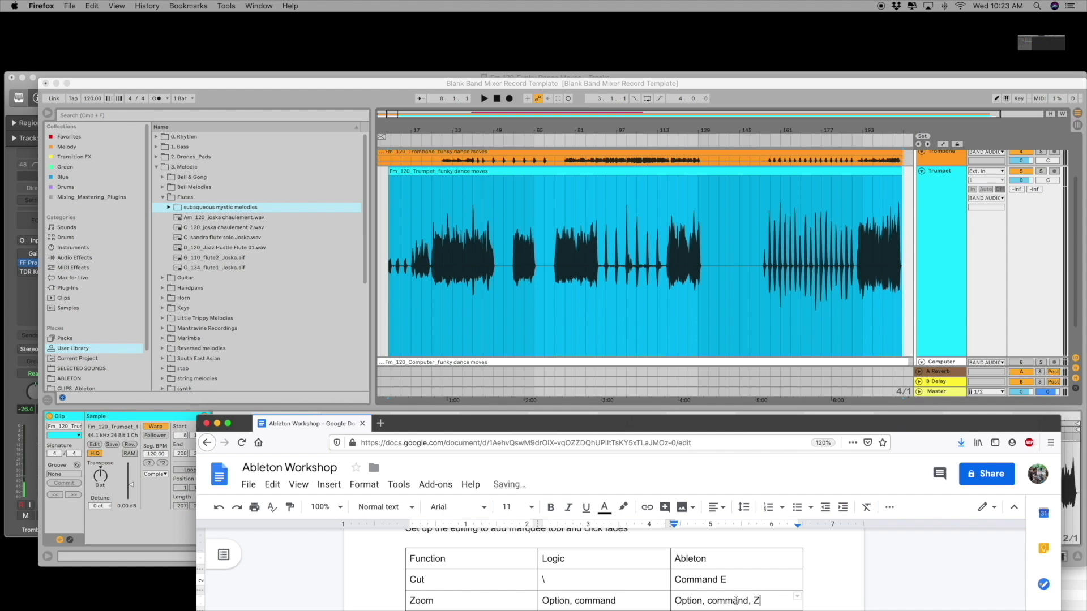
{"action": "left_click", "coordinate": [650, 604]}
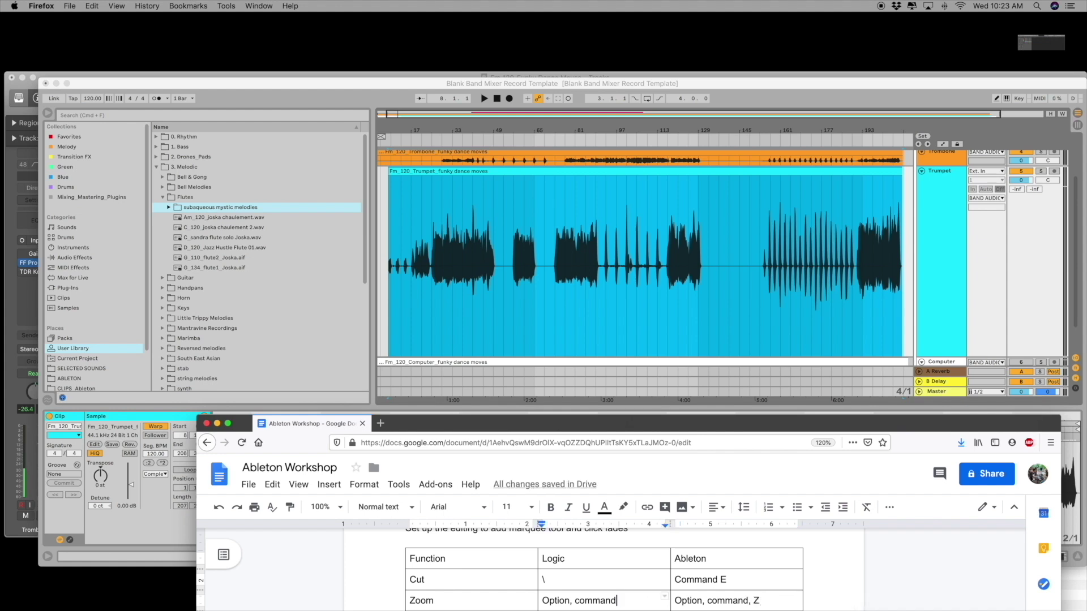
{"action": "type", "text": ", Z"}
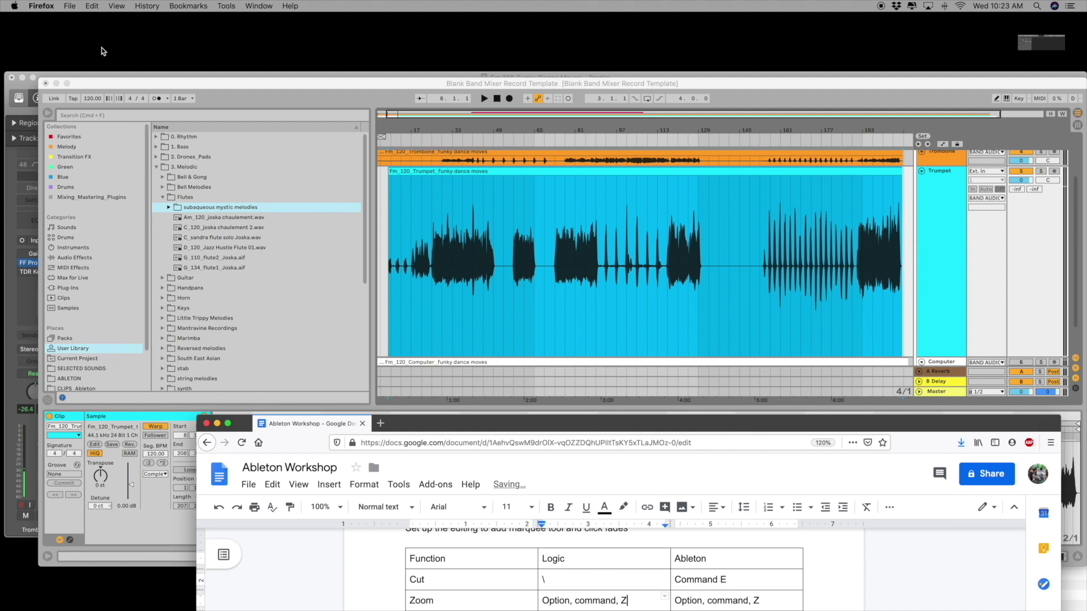
{"action": "left_click", "coordinate": [137, 75]}
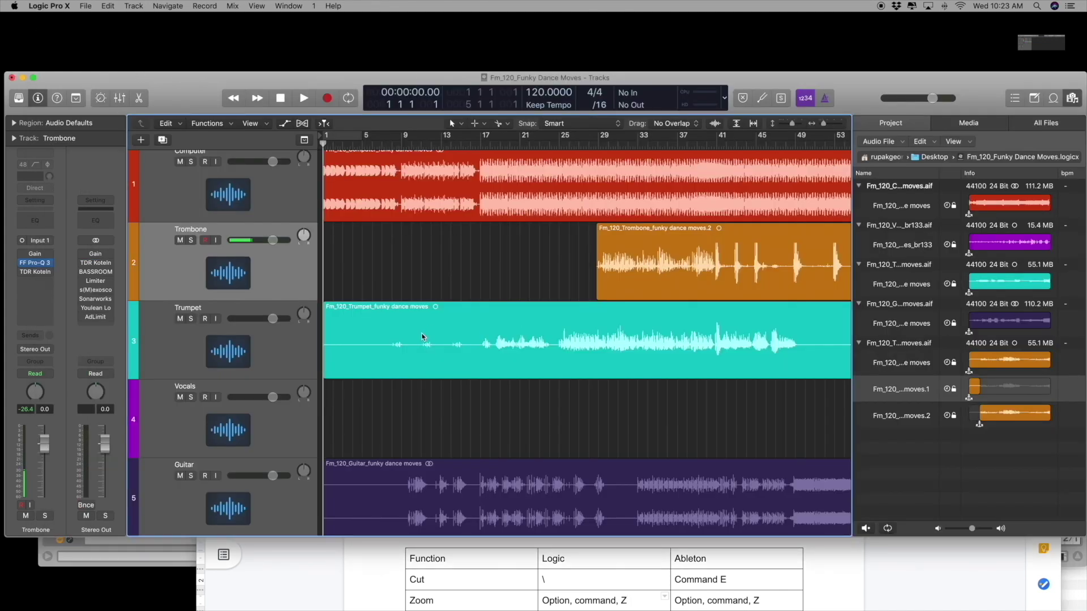
{"action": "scroll", "coordinate": [422, 337], "scroll_direction": "up", "scroll_amount": 2}
{"action": "scroll", "coordinate": [422, 344], "scroll_direction": "up", "scroll_amount": 3}
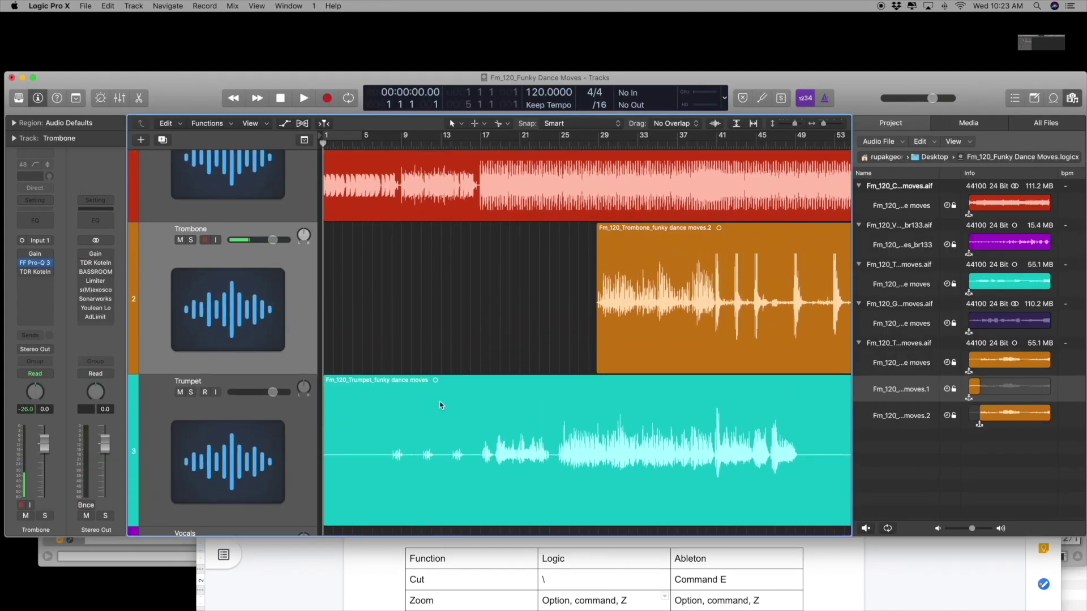
{"action": "scroll", "coordinate": [440, 406], "scroll_direction": "down", "scroll_amount": 2}
{"action": "scroll", "coordinate": [440, 403], "scroll_direction": "down", "scroll_amount": 2}
{"action": "scroll", "coordinate": [441, 400], "scroll_direction": "down", "scroll_amount": 1}
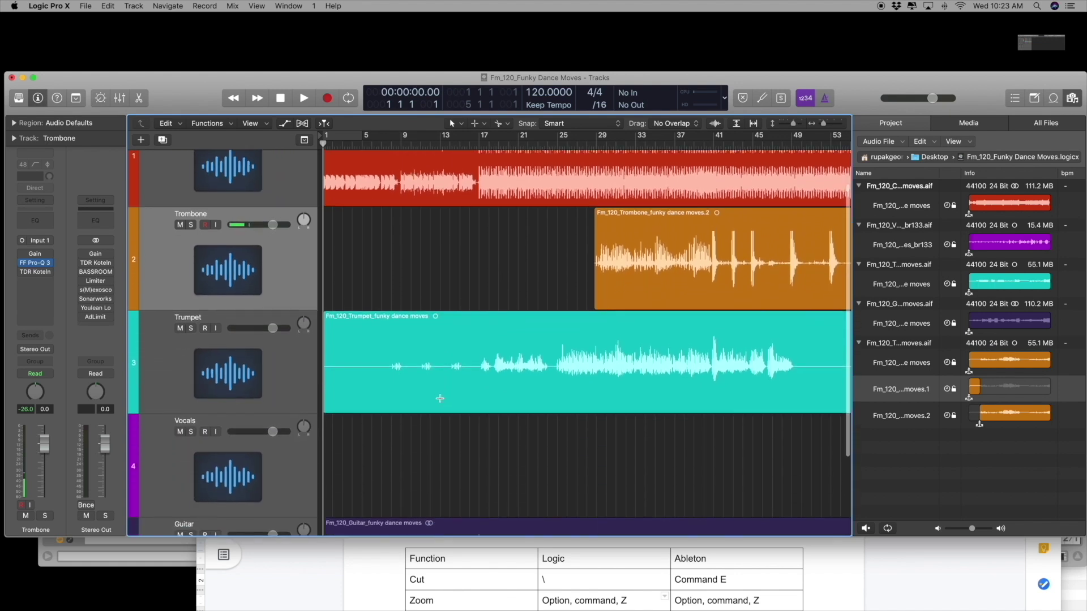
{"action": "scroll", "coordinate": [440, 399], "scroll_direction": "up", "scroll_amount": 2}
{"action": "scroll", "coordinate": [440, 399], "scroll_direction": "down", "scroll_amount": 2}
{"action": "scroll", "coordinate": [442, 398], "scroll_direction": "up", "scroll_amount": 2}
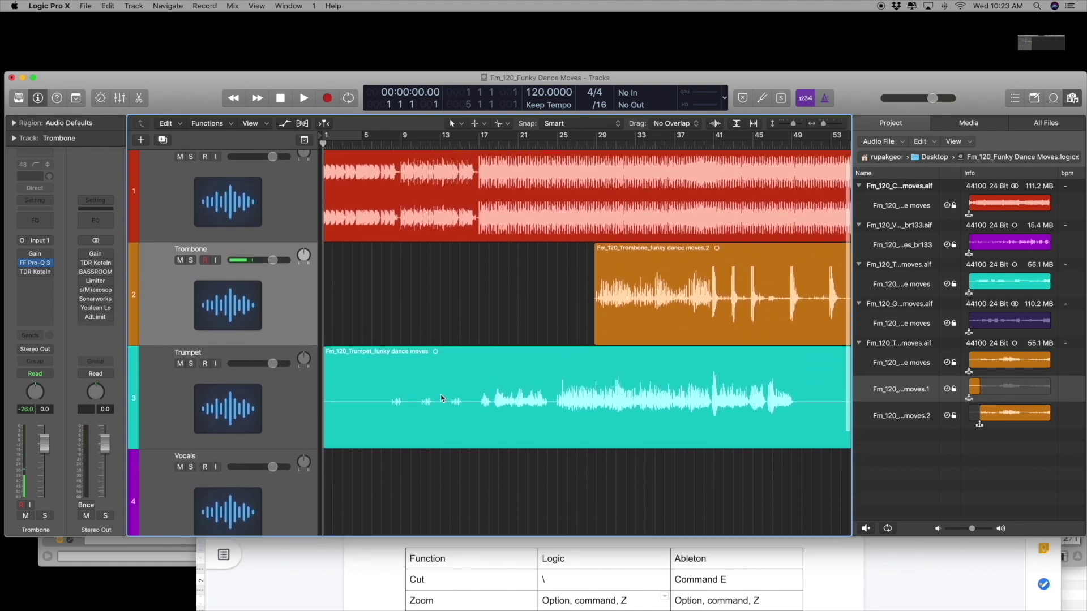
{"action": "scroll", "coordinate": [440, 397], "scroll_direction": "up", "scroll_amount": 1}
{"action": "scroll", "coordinate": [441, 398], "scroll_direction": "up", "scroll_amount": 1}
{"action": "scroll", "coordinate": [441, 397], "scroll_direction": "up", "scroll_amount": 2}
{"action": "scroll", "coordinate": [441, 398], "scroll_direction": "up", "scroll_amount": 2}
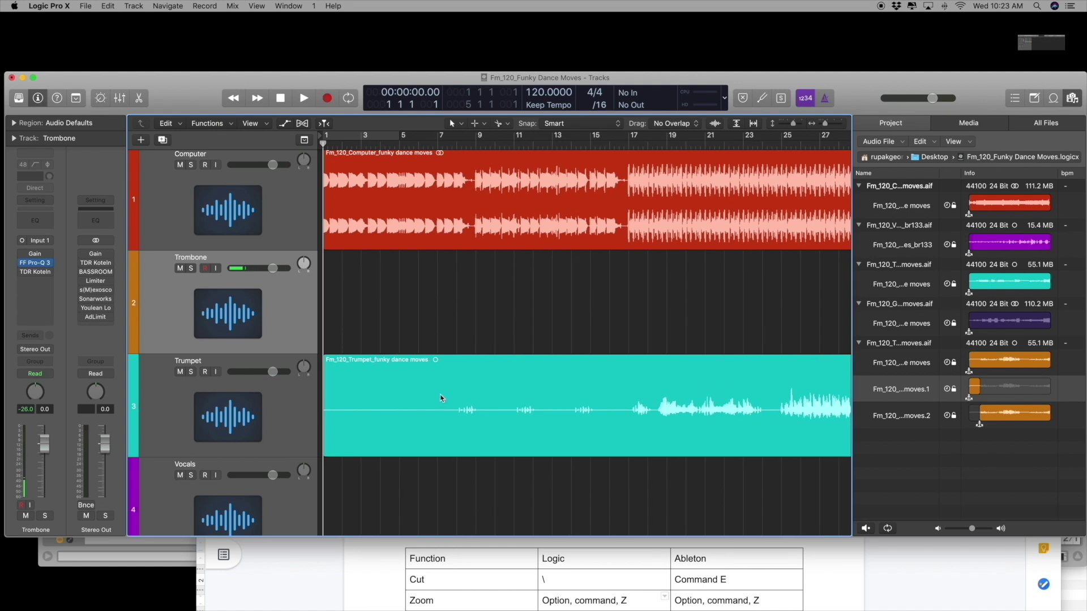
{"action": "scroll", "coordinate": [441, 398], "scroll_direction": "up", "scroll_amount": 1}
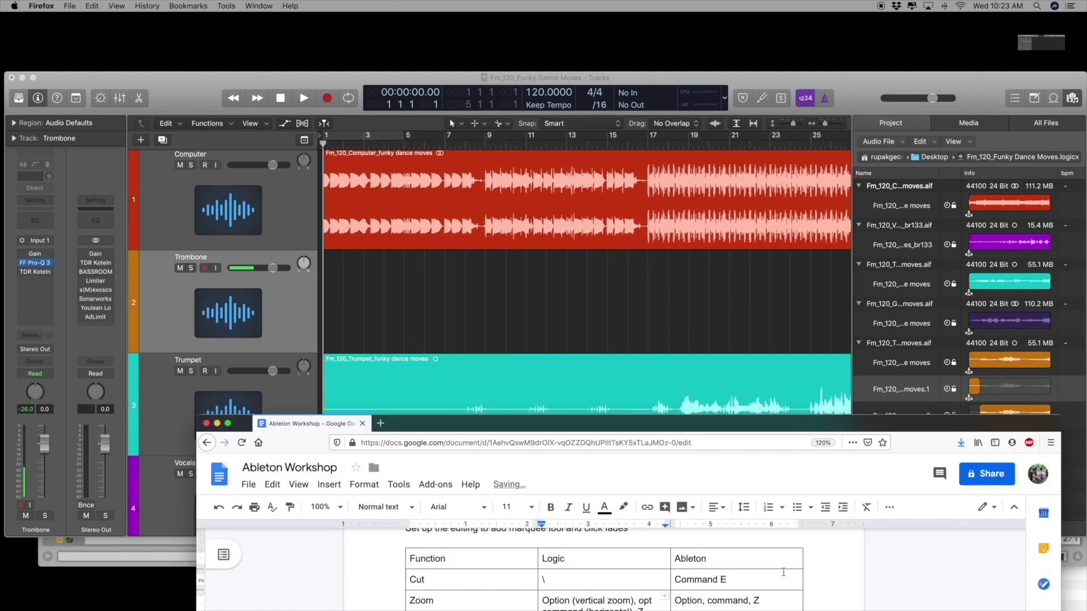
Select the Trumpet region in Logic Pro X and zoom the view to fit it with Z
{"action": "left_click_drag", "start_coordinate": [685, 432], "coordinate": [683, 296]}
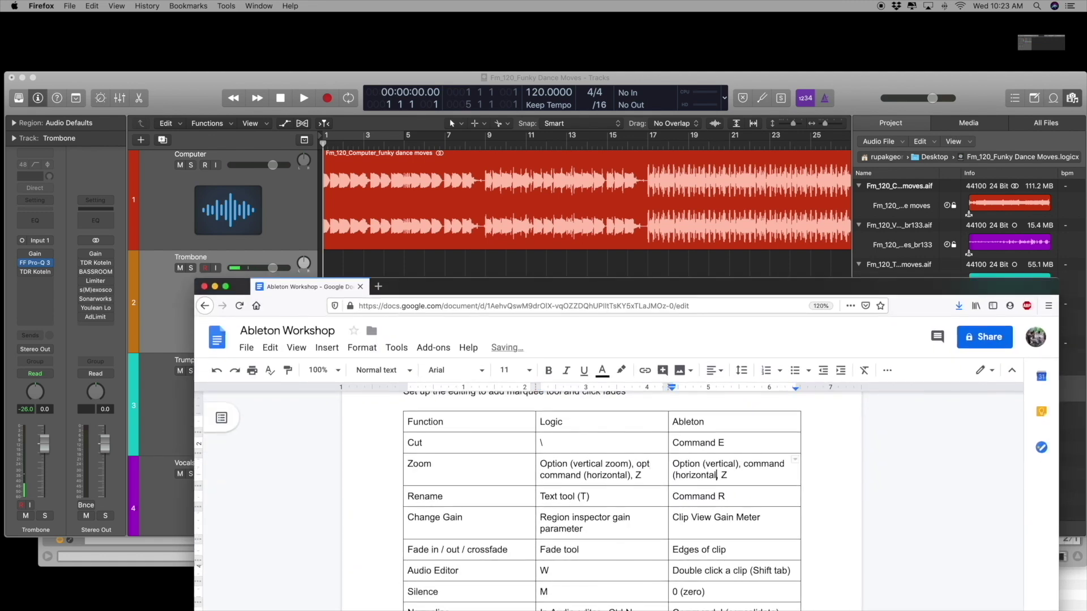
{"action": "left_click", "coordinate": [629, 191]}
{"action": "left_click", "coordinate": [480, 368]}
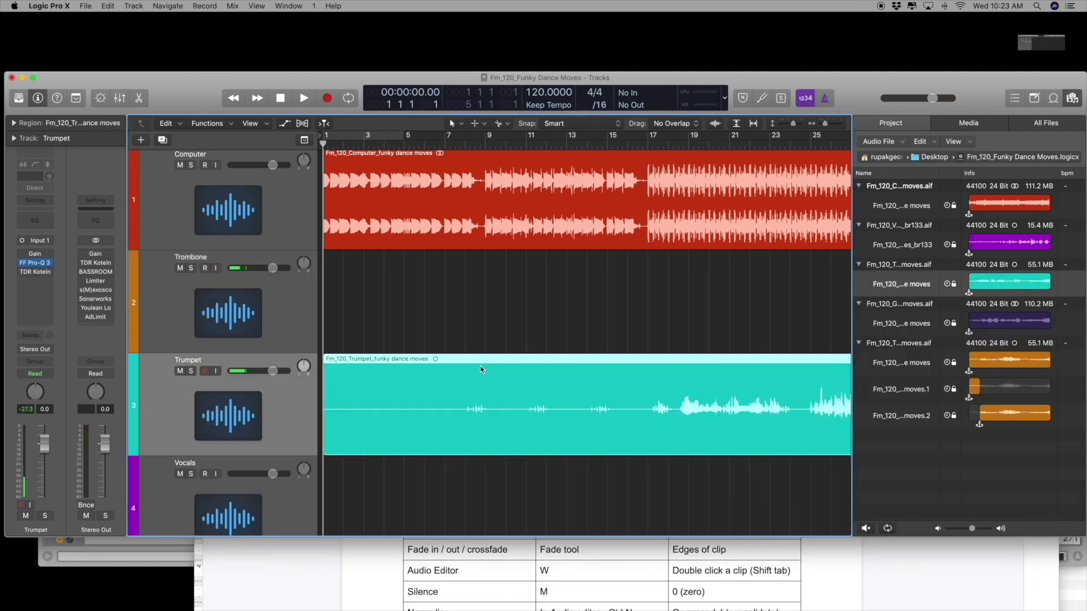
{"action": "key", "text": "z"}
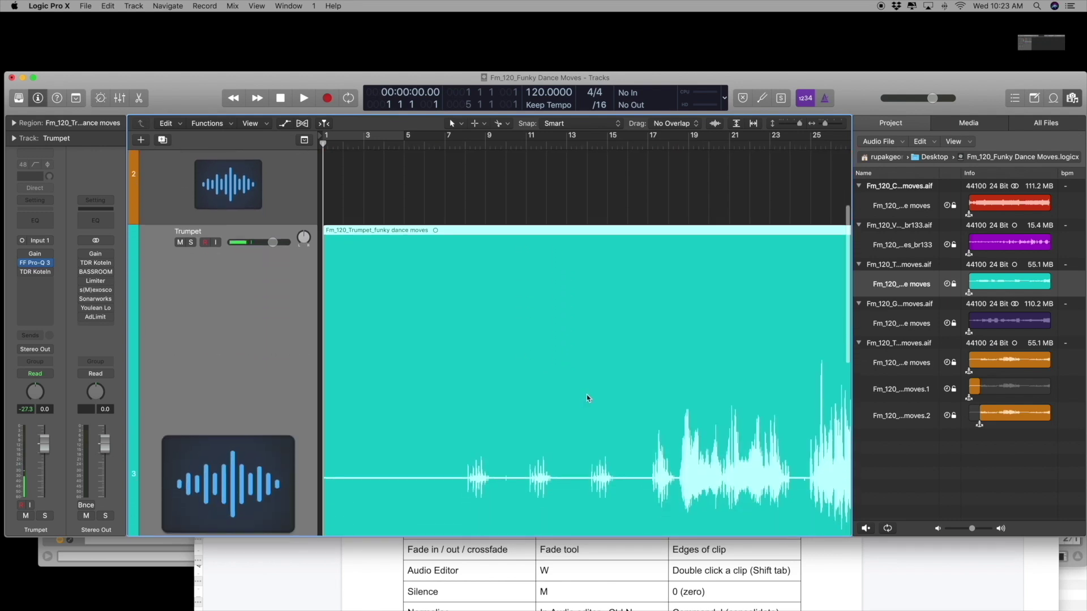